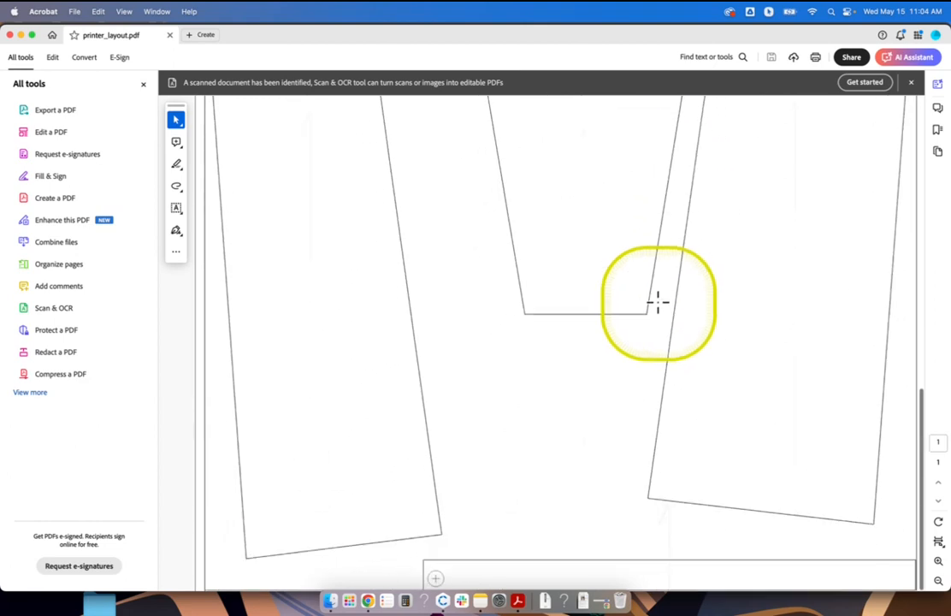
Add a text label on the bodice back piece reading Bodice Back, Sytle #1001, Size 8, Cut 1, Self Fabric, the maker's name and 5/15.
{"action": "scroll", "coordinate": [658, 301], "scroll_direction": "up", "scroll_amount": 15}
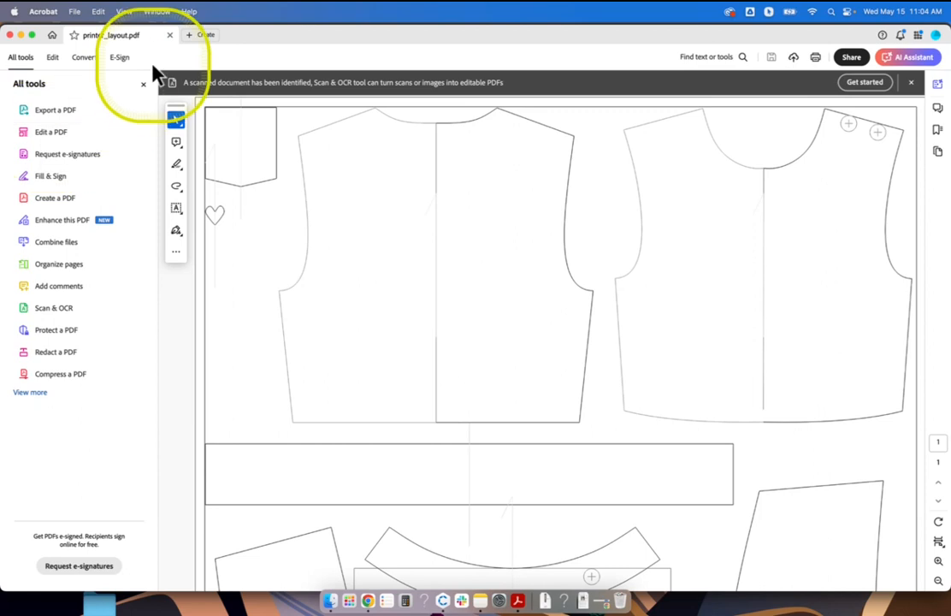
{"action": "left_click", "coordinate": [52, 135]}
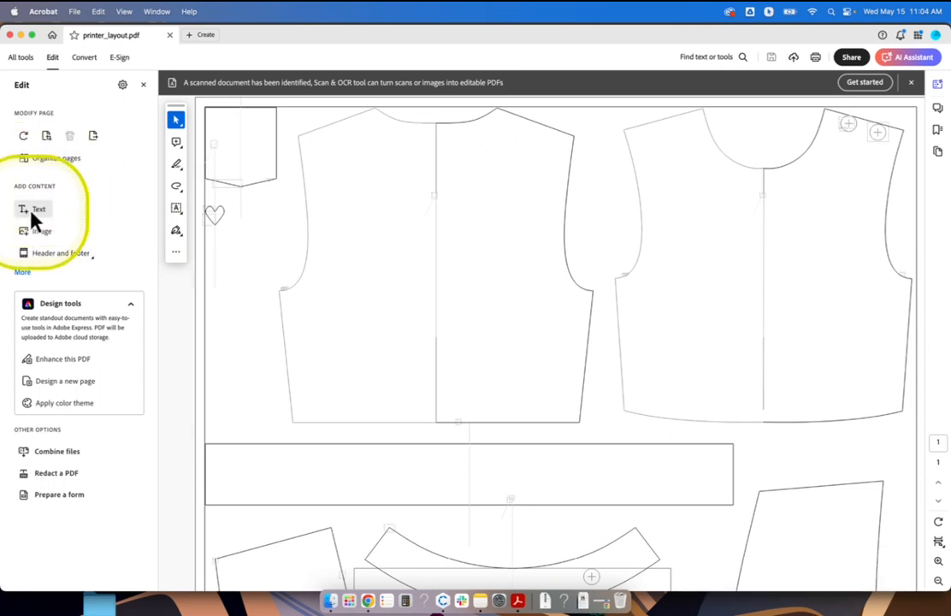
{"action": "left_click", "coordinate": [33, 214]}
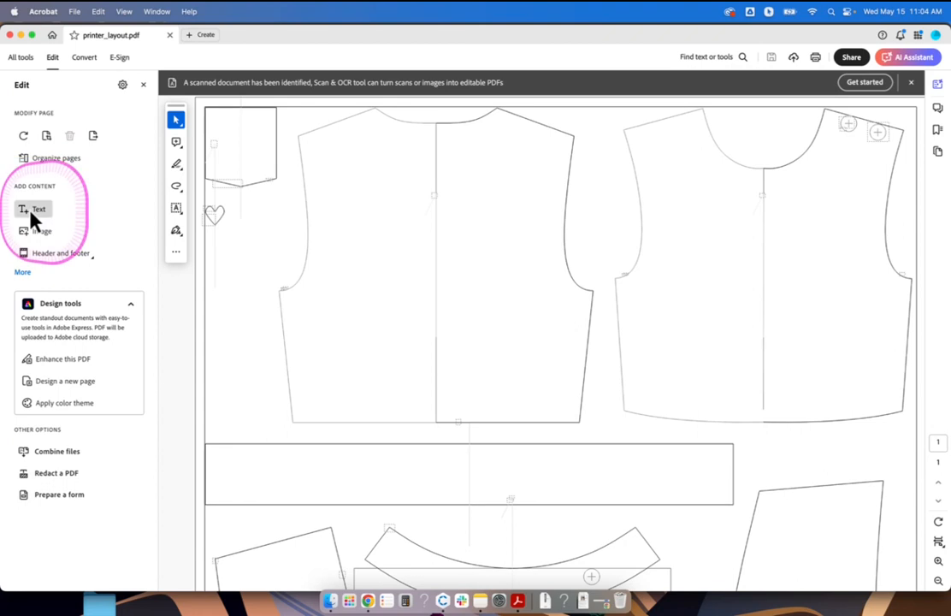
{"action": "left_click", "coordinate": [386, 288]}
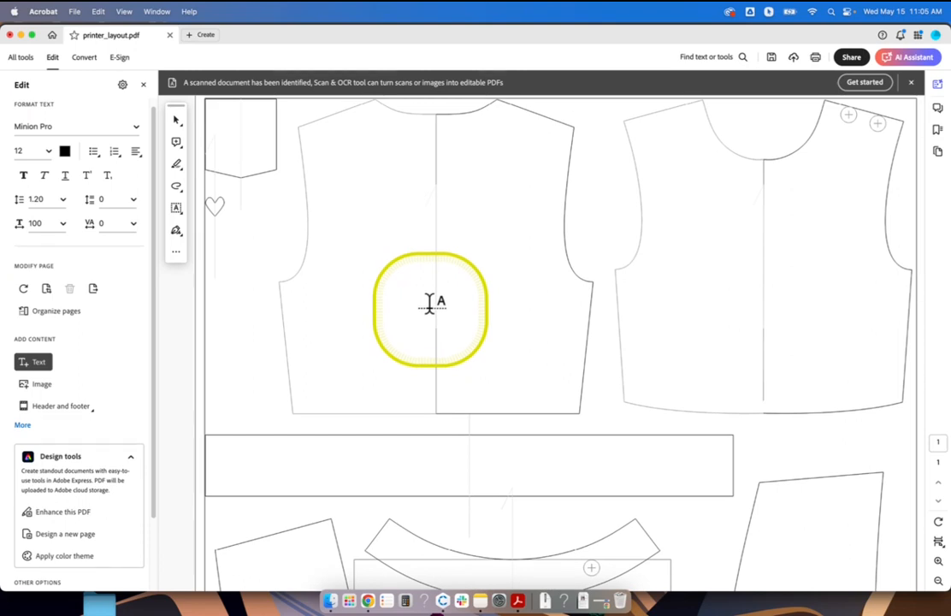
{"action": "type", "text": "Ba"}
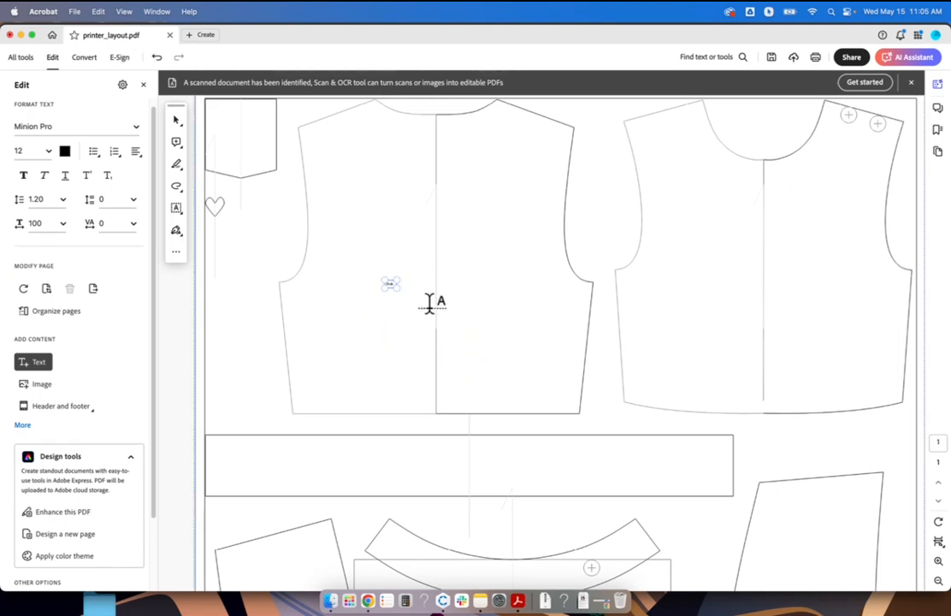
{"action": "type", "text": "dice BackLine Na"}
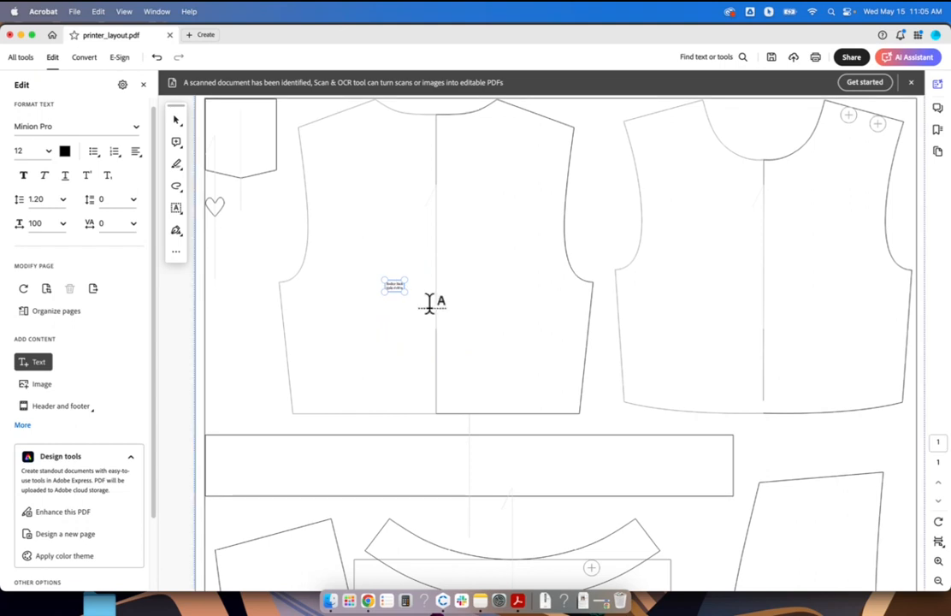
{"action": "type", "text": "Shirt"}
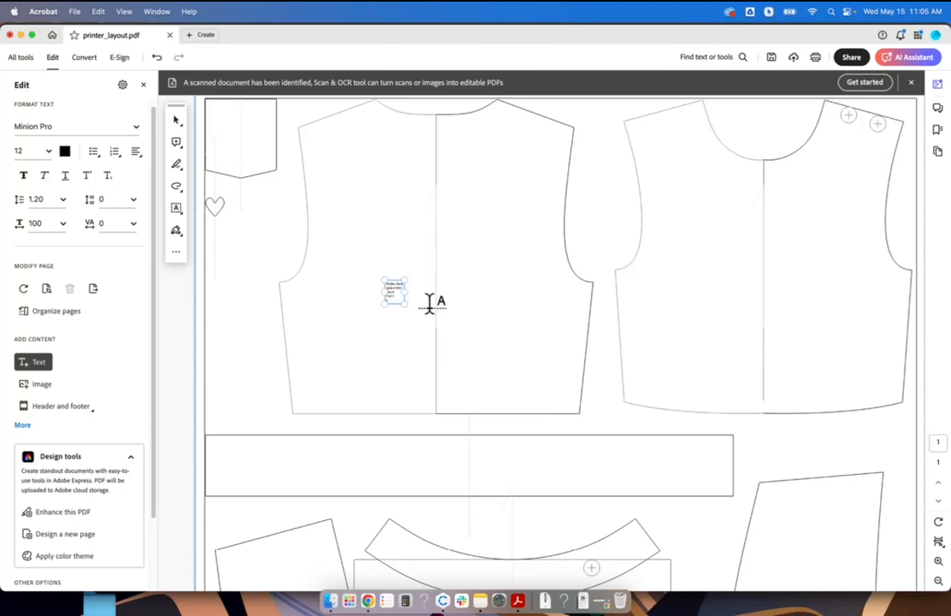
{"action": "type", "text": "int fab"}
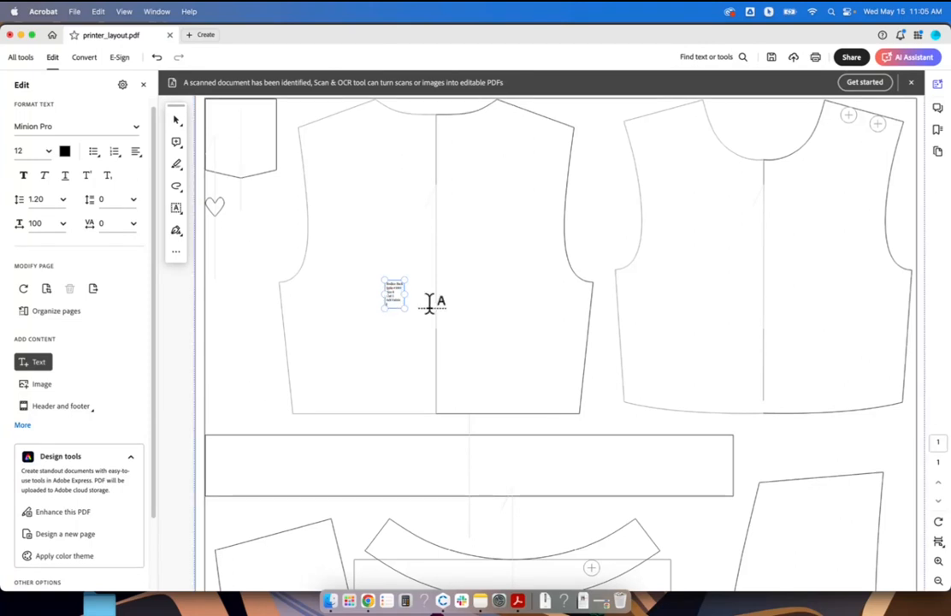
{"action": "key", "text": "Return"}
{"action": "type", "text": "1/2 seam"}
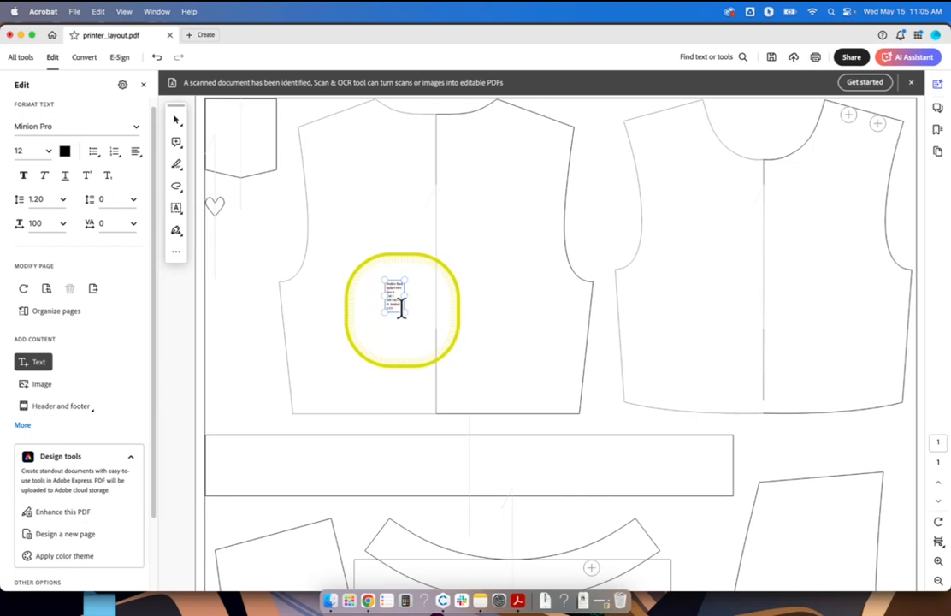
Format the whole label in 36-point Adobe Gothic Std B.
{"action": "left_click_drag", "start_coordinate": [398, 309], "coordinate": [384, 287]}
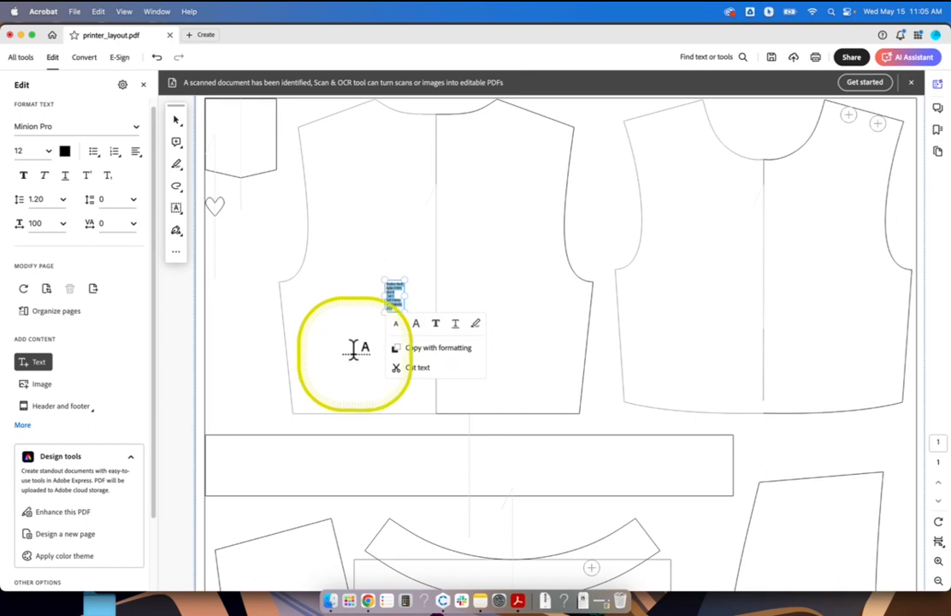
{"action": "left_click", "coordinate": [47, 152]}
{"action": "left_click", "coordinate": [24, 349]}
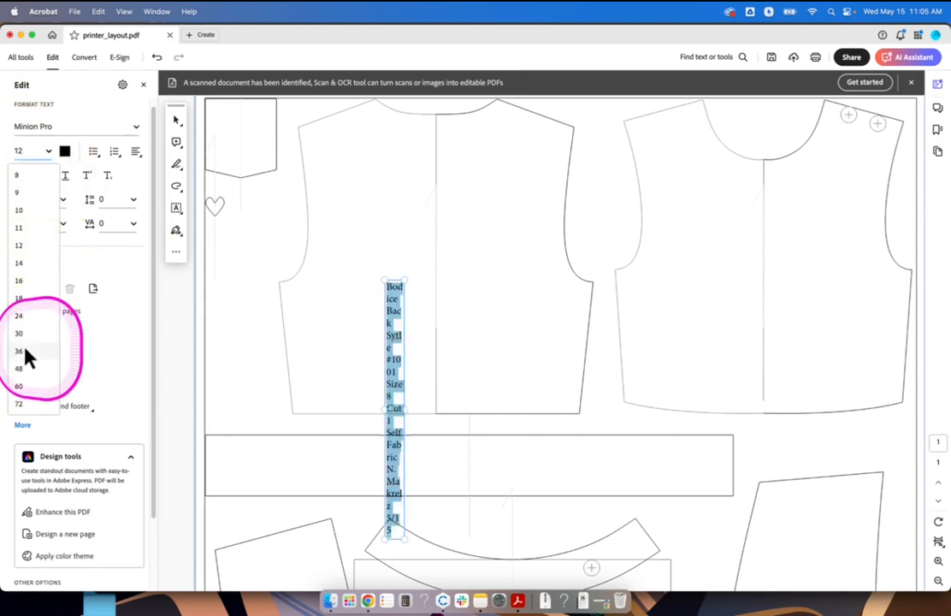
{"action": "left_click", "coordinate": [34, 362]}
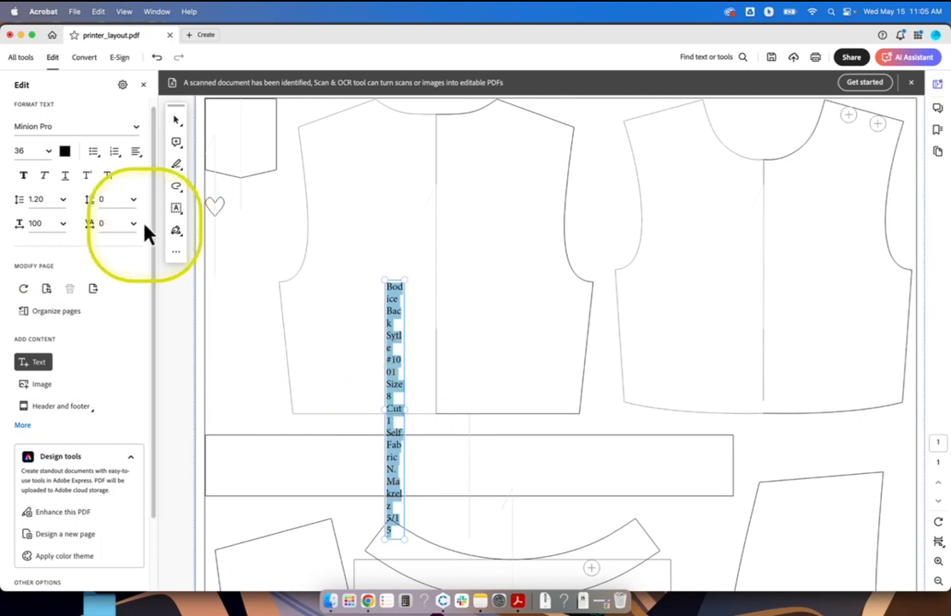
{"action": "left_click", "coordinate": [136, 128]}
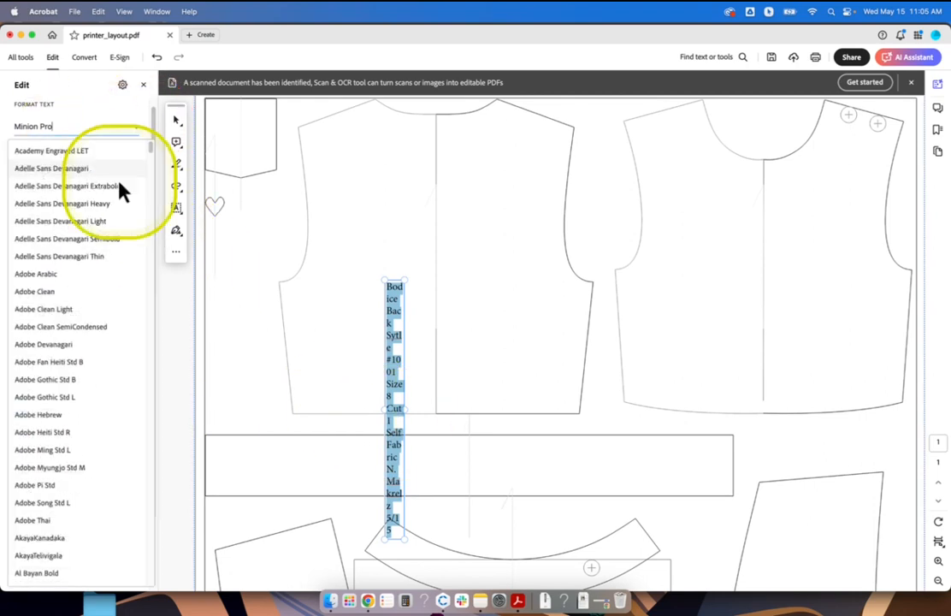
{"action": "left_click", "coordinate": [73, 387]}
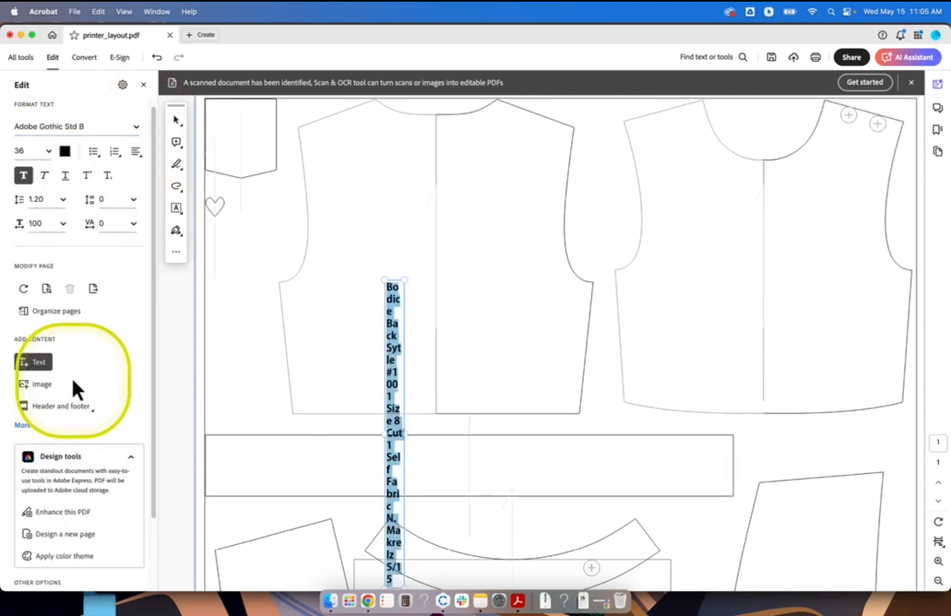
Widen the label's text box so each entry fits on one line, and move it up to the middle of the bodice back piece.
{"action": "left_click_drag", "start_coordinate": [404, 434], "coordinate": [601, 432]}
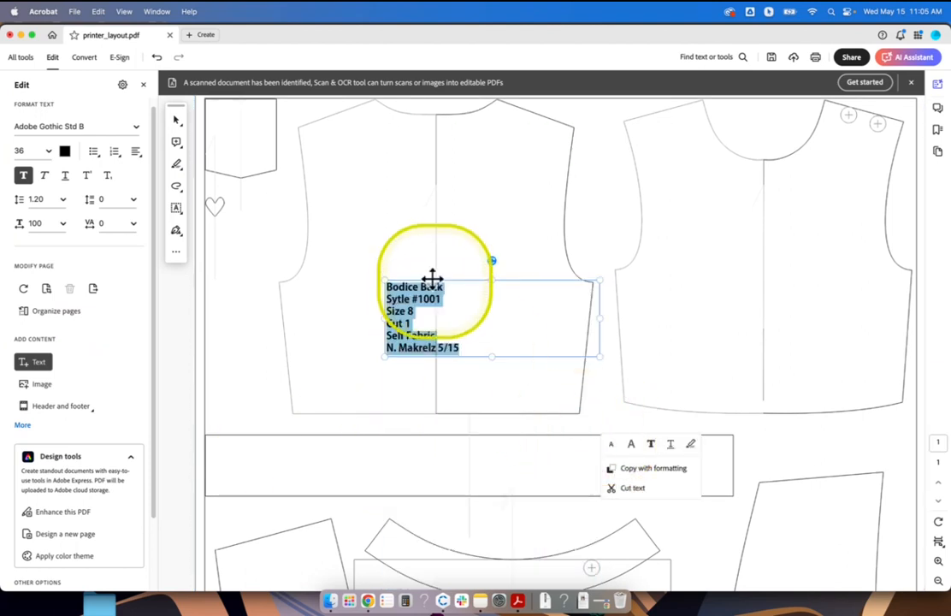
{"action": "left_click_drag", "start_coordinate": [431, 276], "coordinate": [384, 202]}
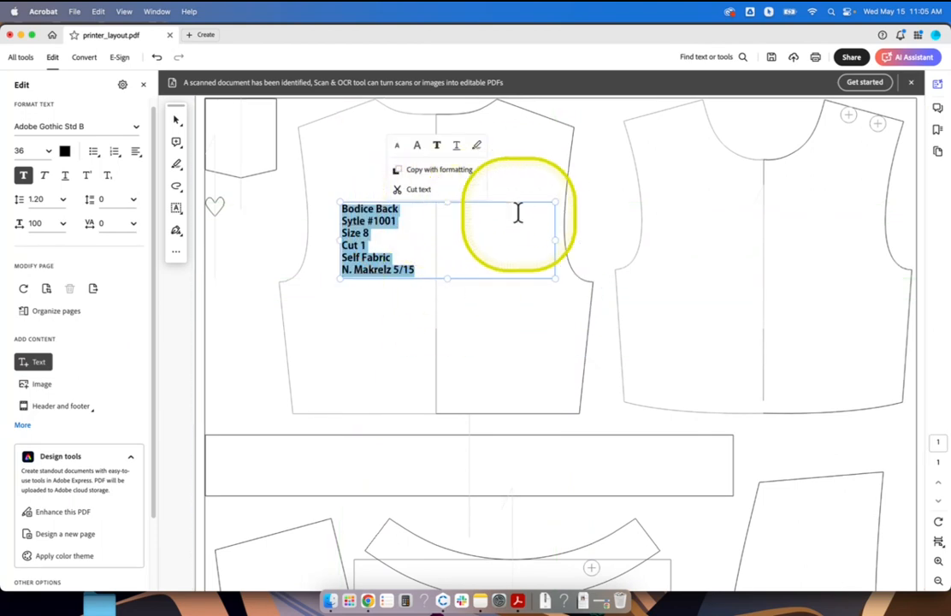
{"action": "left_click", "coordinate": [415, 270]}
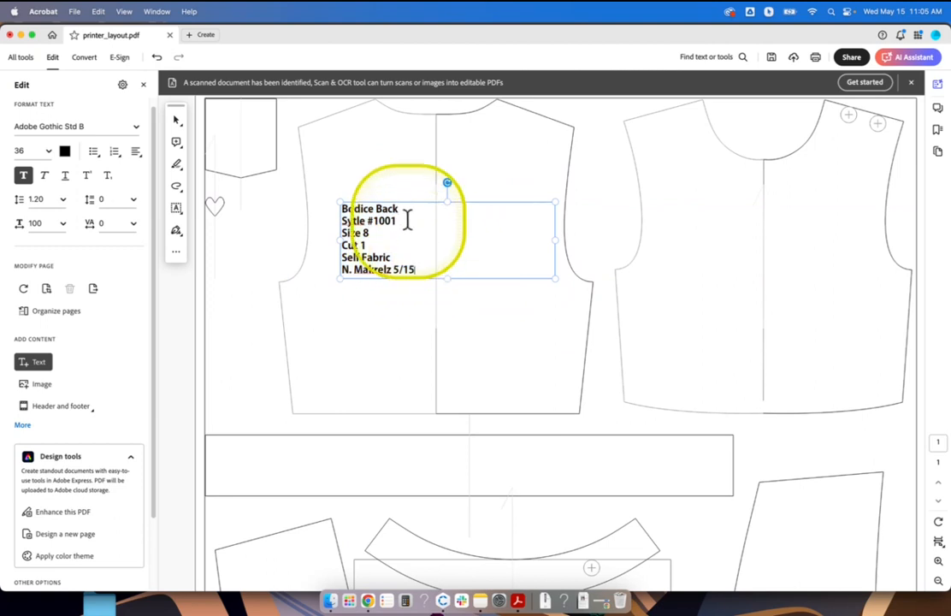
{"action": "mouse_move", "coordinate": [409, 200]}
{"action": "left_mouse_down"}
{"action": "mouse_move", "coordinate": [384, 238]}
{"action": "mouse_move", "coordinate": [402, 251]}
{"action": "mouse_move", "coordinate": [407, 203]}
{"action": "left_mouse_up"}
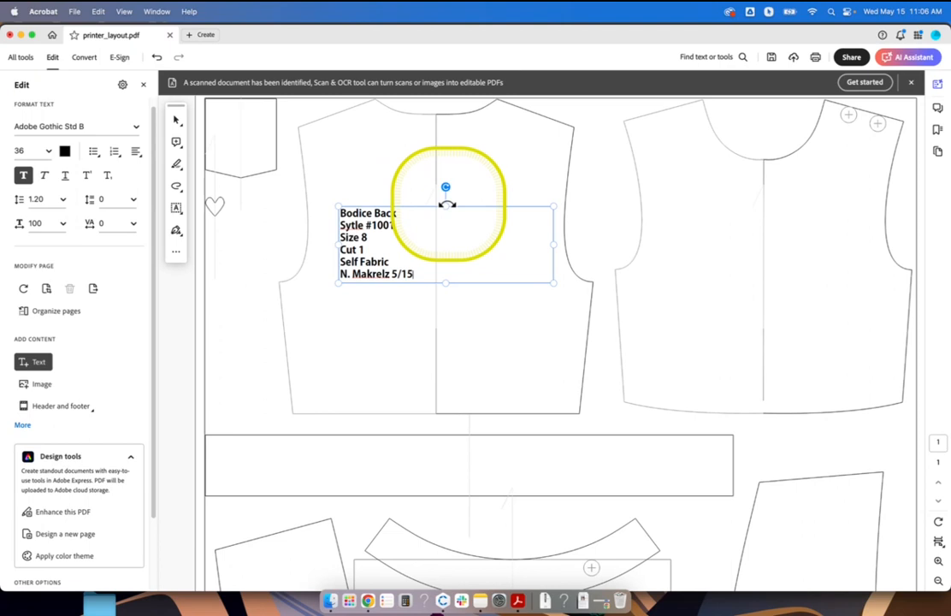
{"action": "mouse_move", "coordinate": [448, 203]}
{"action": "left_mouse_down"}
{"action": "mouse_move", "coordinate": [467, 212]}
{"action": "mouse_move", "coordinate": [475, 232]}
{"action": "mouse_move", "coordinate": [466, 247]}
{"action": "mouse_move", "coordinate": [469, 208]}
{"action": "mouse_move", "coordinate": [447, 187]}
{"action": "left_mouse_up"}
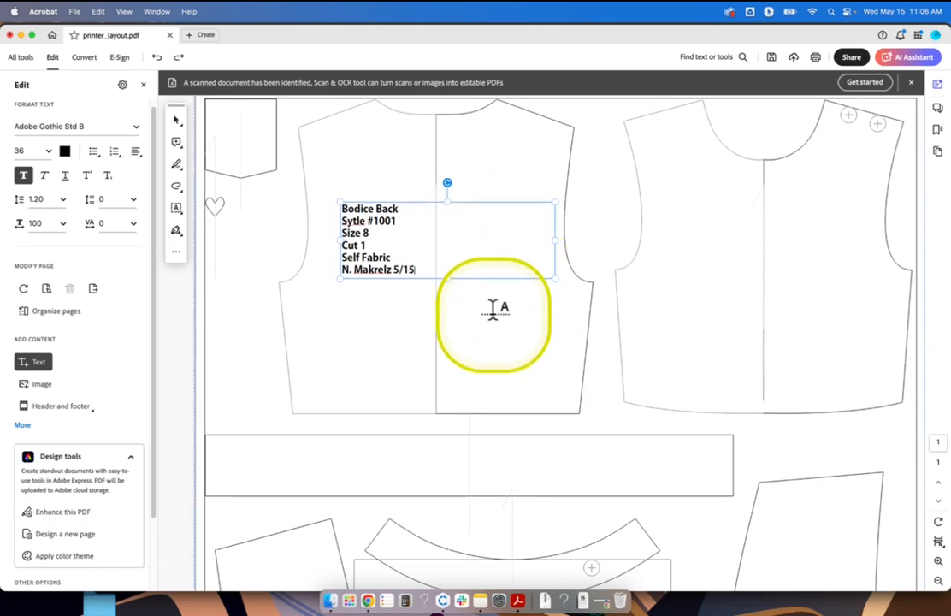
Narrow the label's text box to the left half of the bodice back piece and correct the spelling of the maker's name.
{"action": "left_click_drag", "start_coordinate": [551, 238], "coordinate": [430, 242]}
{"action": "left_click", "coordinate": [413, 326]}
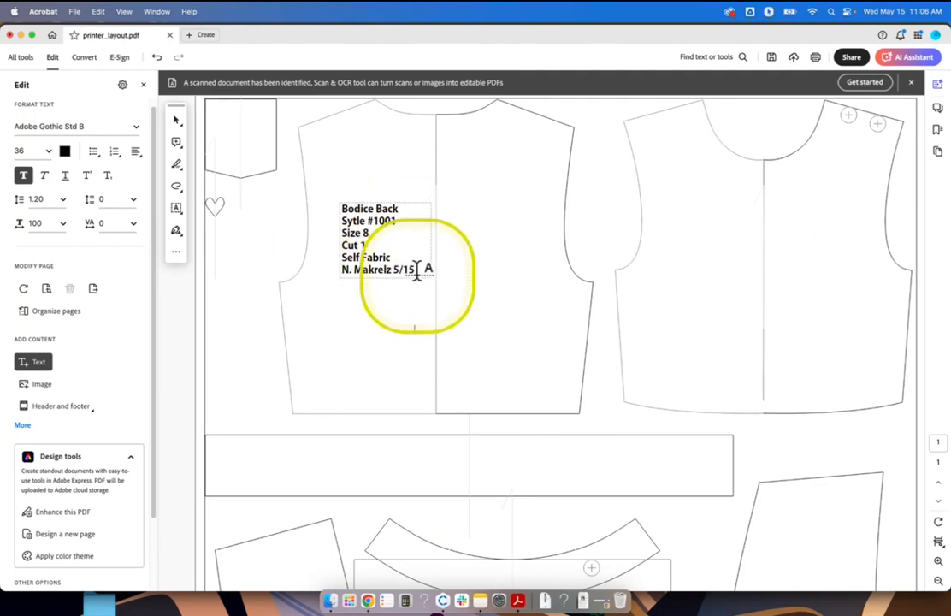
{"action": "left_click", "coordinate": [390, 274]}
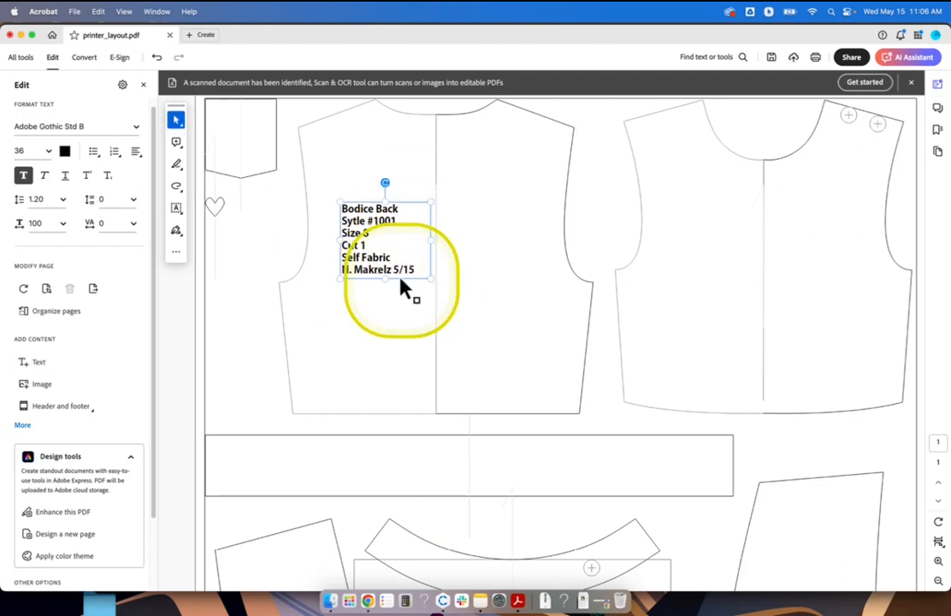
Copy the label's text onto the bodice front piece and change its title to Bodice Front.
{"action": "left_click_drag", "start_coordinate": [419, 272], "coordinate": [334, 213]}
{"action": "key", "text": "cmd+c"}
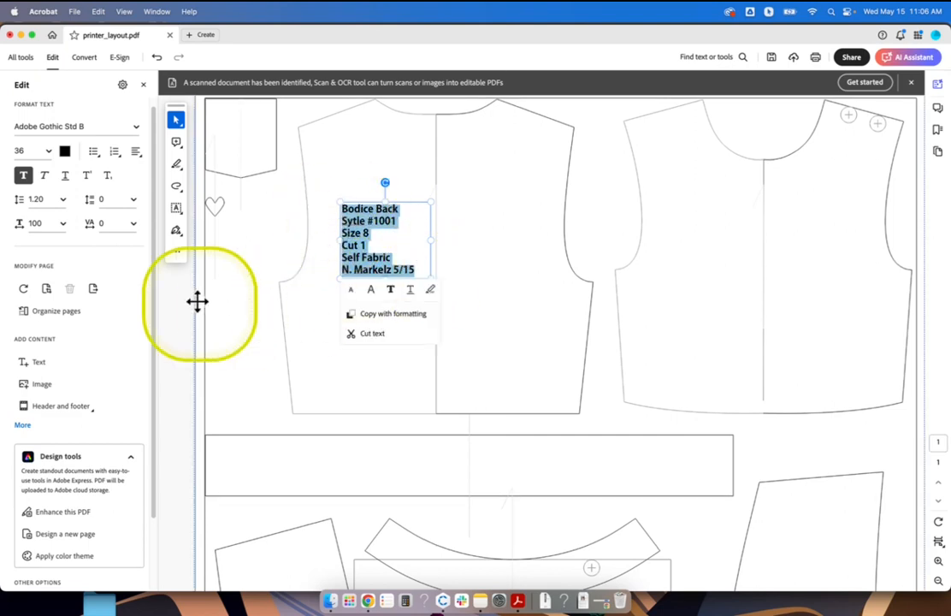
{"action": "left_click", "coordinate": [37, 362]}
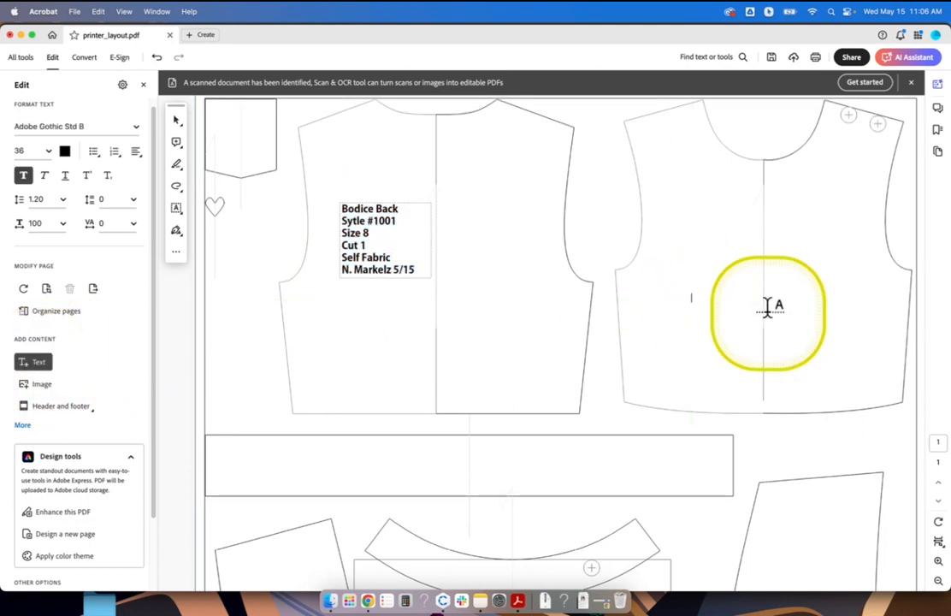
{"action": "key", "text": "cmd+v"}
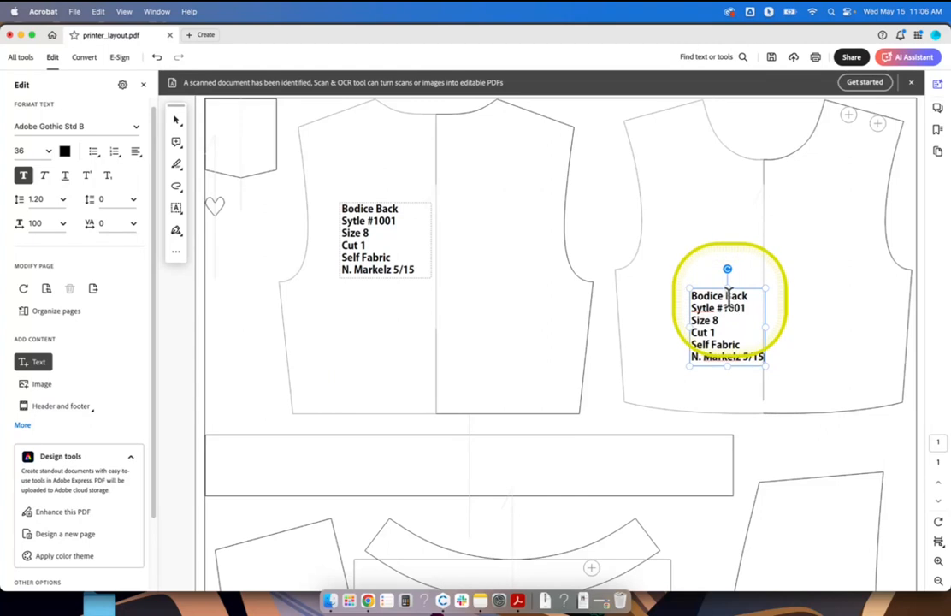
{"action": "left_click_drag", "start_coordinate": [727, 295], "coordinate": [751, 295]}
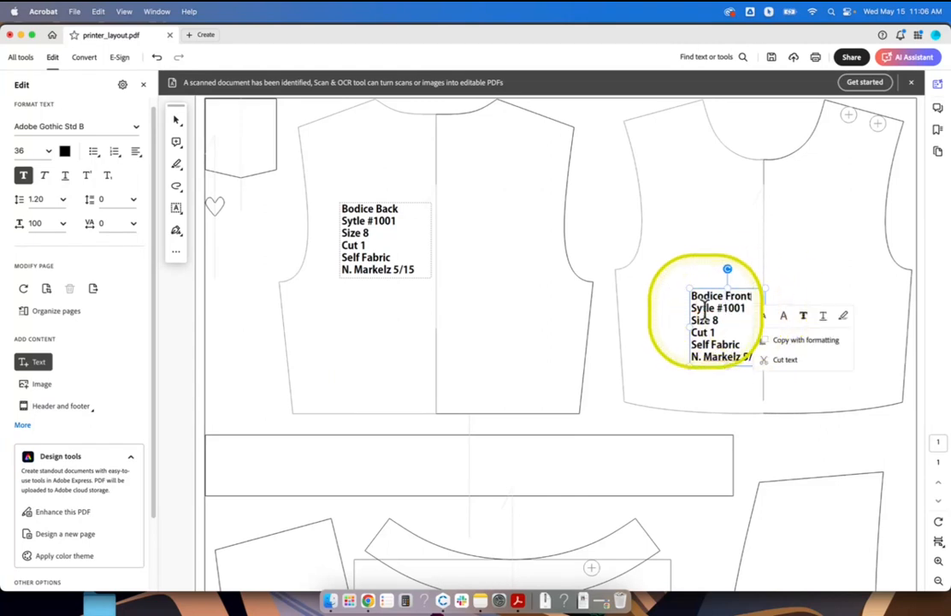
Correct "Sytle" to "Style" in both bodice labels and raise the front label to about the height of the back one.
{"action": "left_click", "coordinate": [741, 315]}
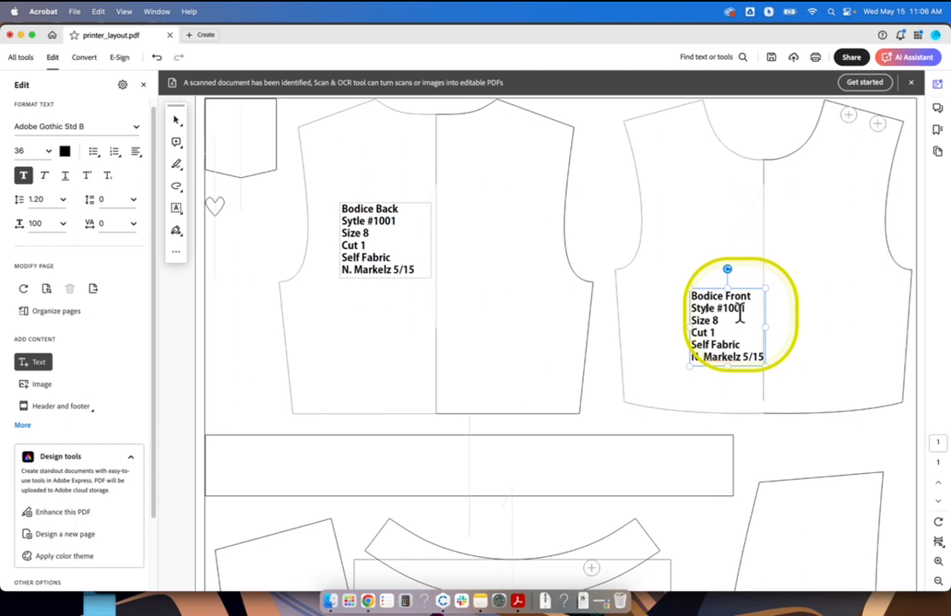
{"action": "left_click", "coordinate": [381, 221]}
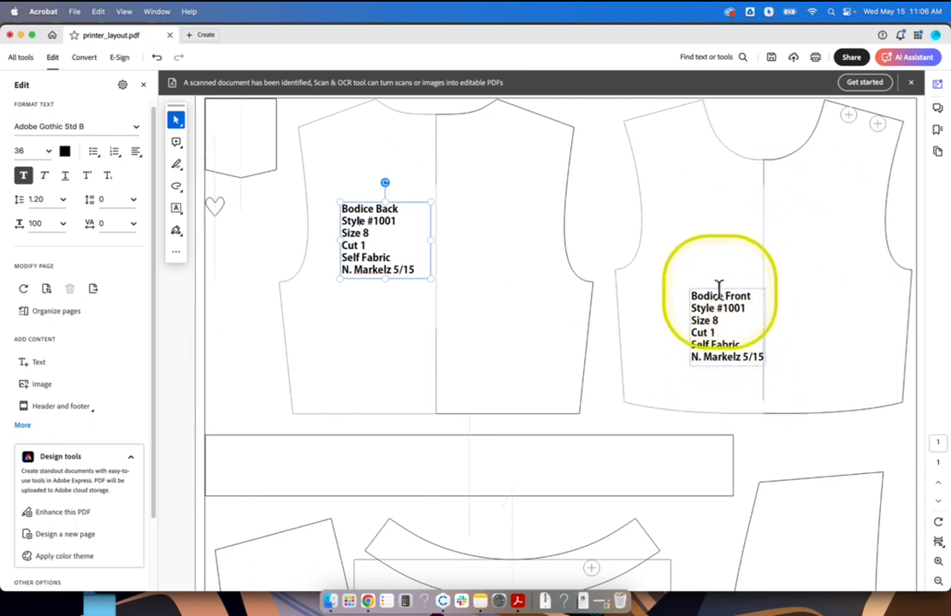
{"action": "left_click_drag", "start_coordinate": [722, 280], "coordinate": [723, 207]}
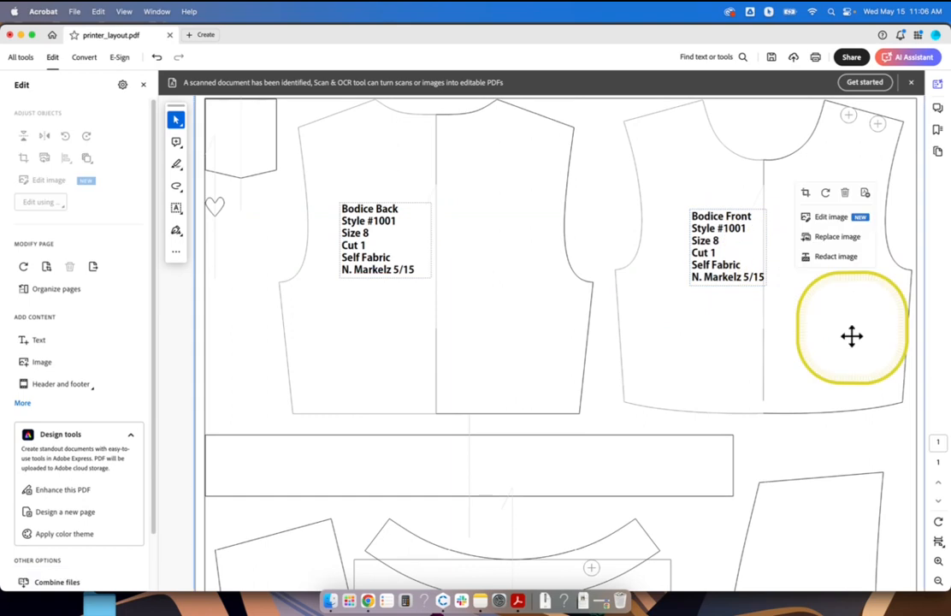
Paste a copy of the label onto the left pants piece and change its title to "Pants front".
{"action": "scroll", "coordinate": [804, 443], "scroll_direction": "down", "scroll_amount": 3}
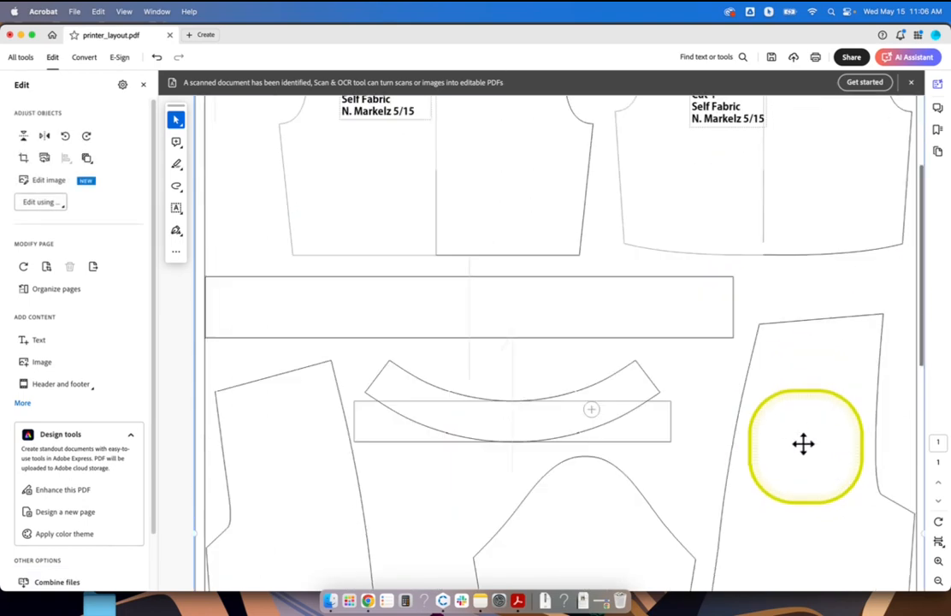
{"action": "scroll", "coordinate": [803, 444], "scroll_direction": "down", "scroll_amount": 1}
{"action": "right_click", "coordinate": [796, 440]}
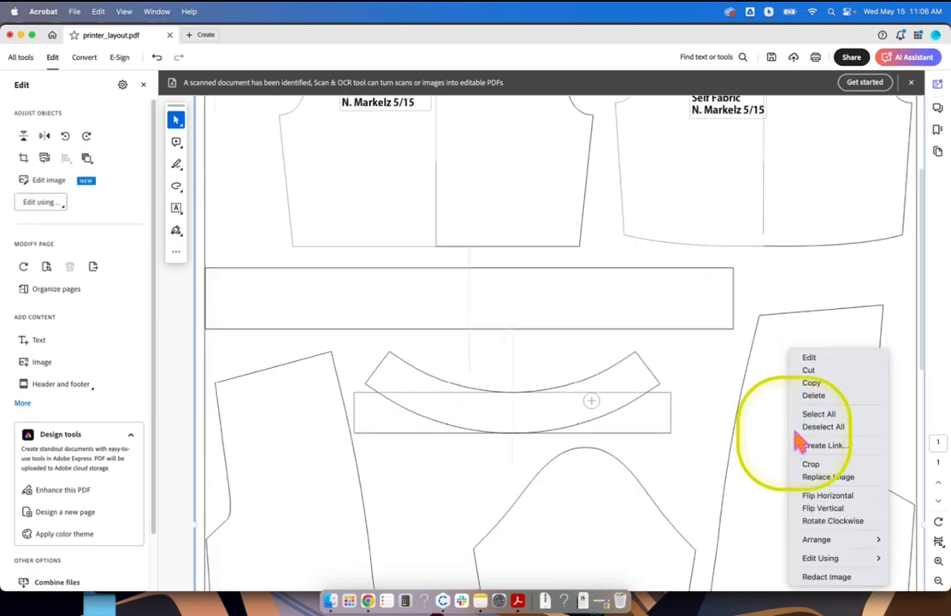
{"action": "left_click", "coordinate": [773, 415]}
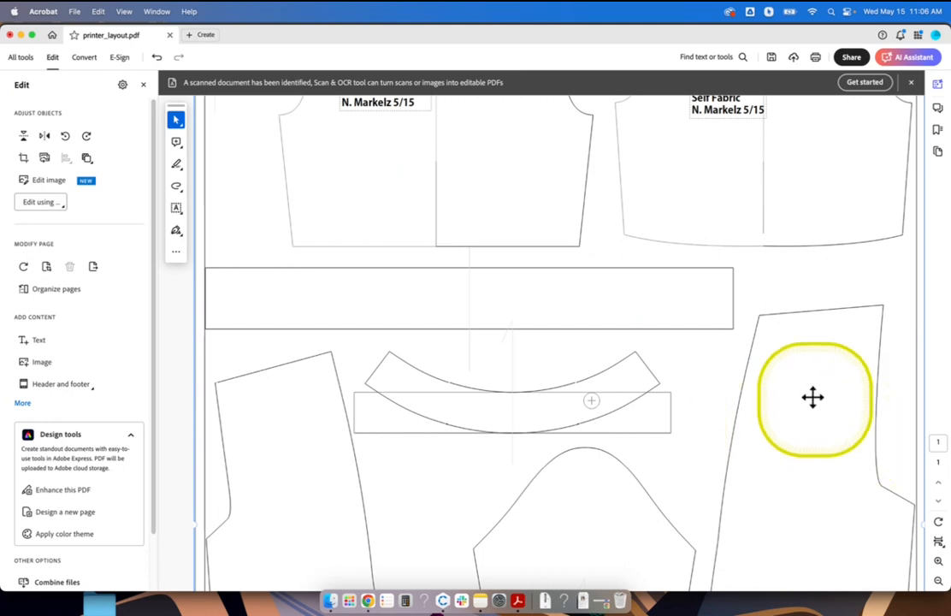
{"action": "left_click", "coordinate": [28, 341]}
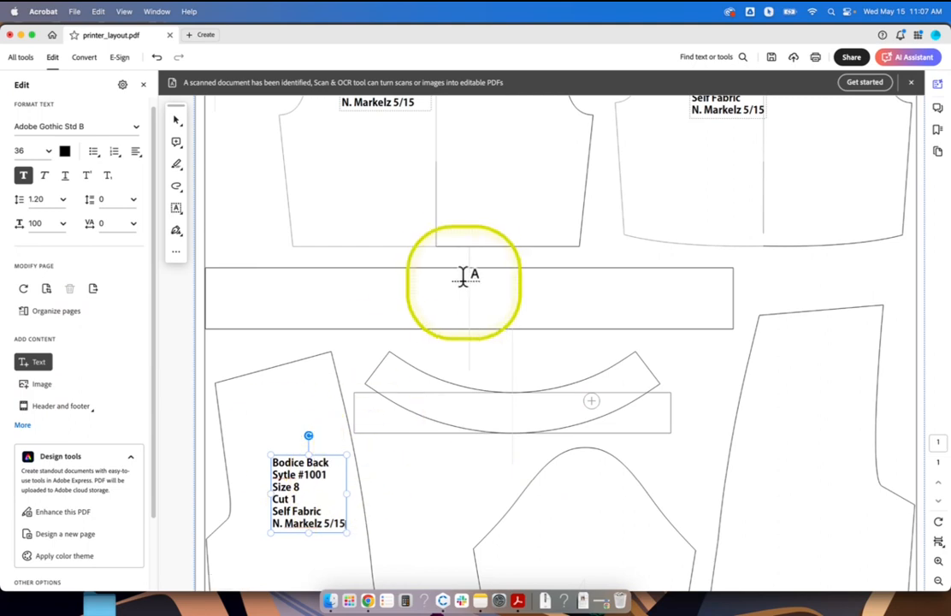
{"action": "scroll", "coordinate": [462, 274], "scroll_direction": "up", "scroll_amount": 2}
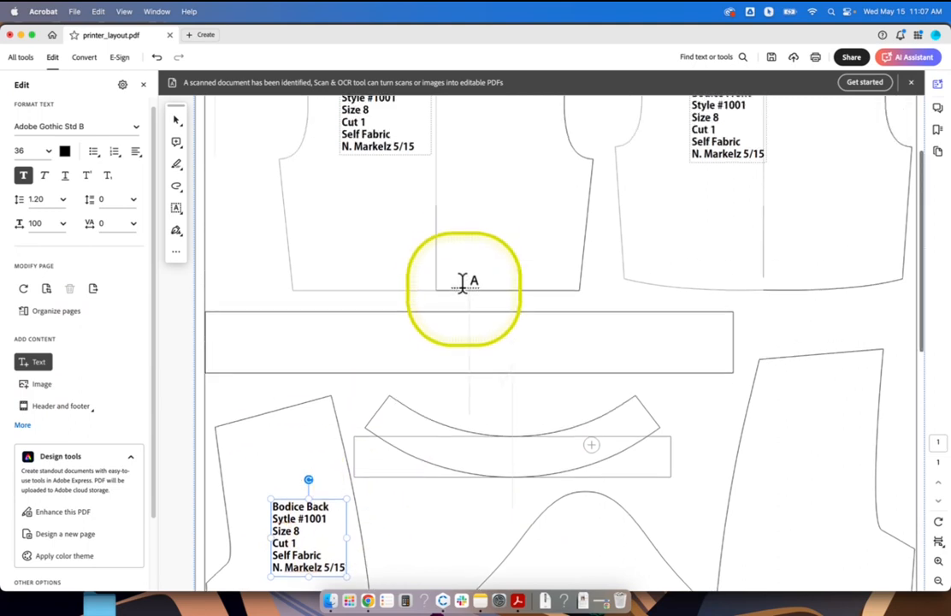
{"action": "scroll", "coordinate": [463, 283], "scroll_direction": "up", "scroll_amount": 2}
{"action": "scroll", "coordinate": [463, 286], "scroll_direction": "down", "scroll_amount": 4}
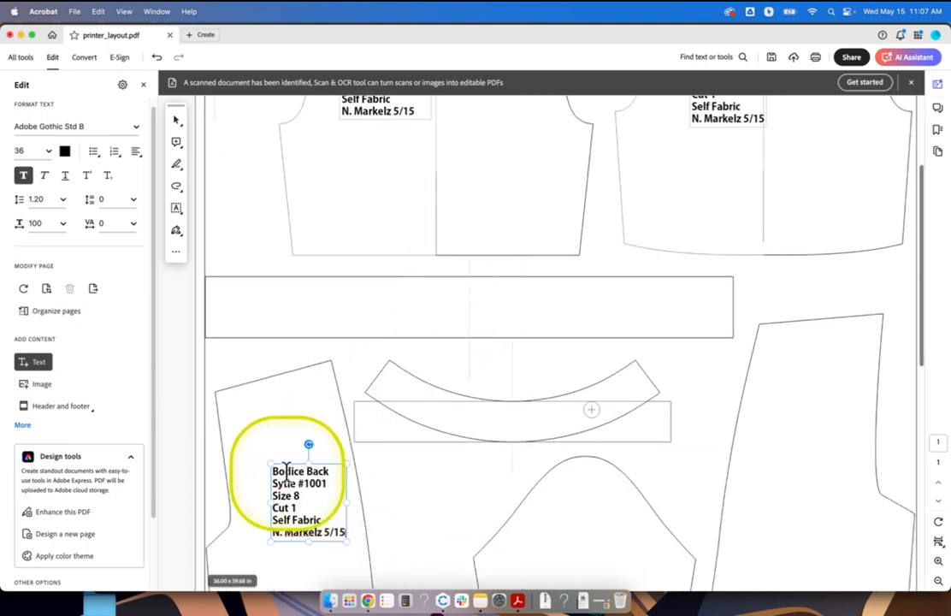
{"action": "left_click_drag", "start_coordinate": [272, 471], "coordinate": [331, 471]}
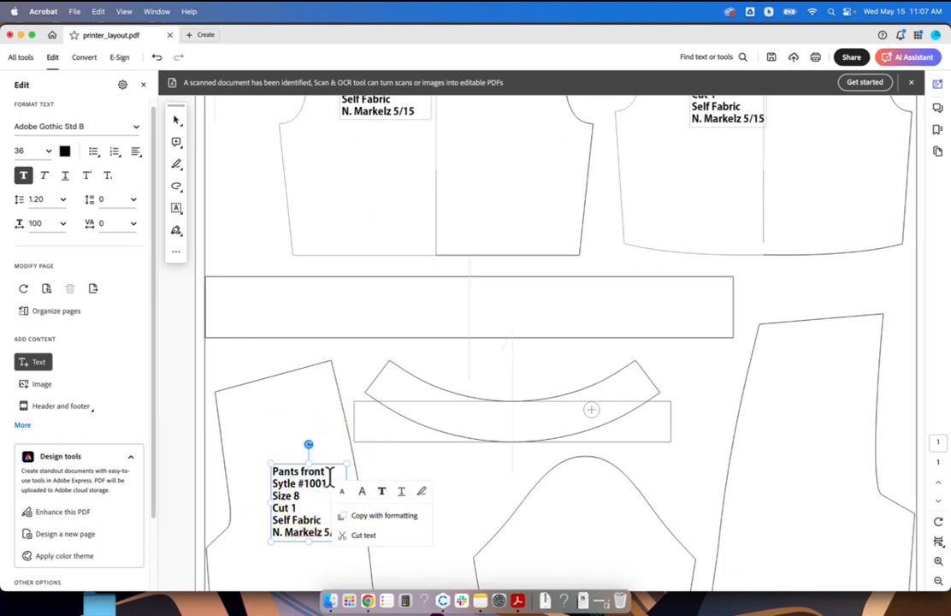
Correct "Sytle" to "Style" in the pants front label, and set its style number to #1002 and its cut quantity to 2.
{"action": "left_click", "coordinate": [291, 485]}
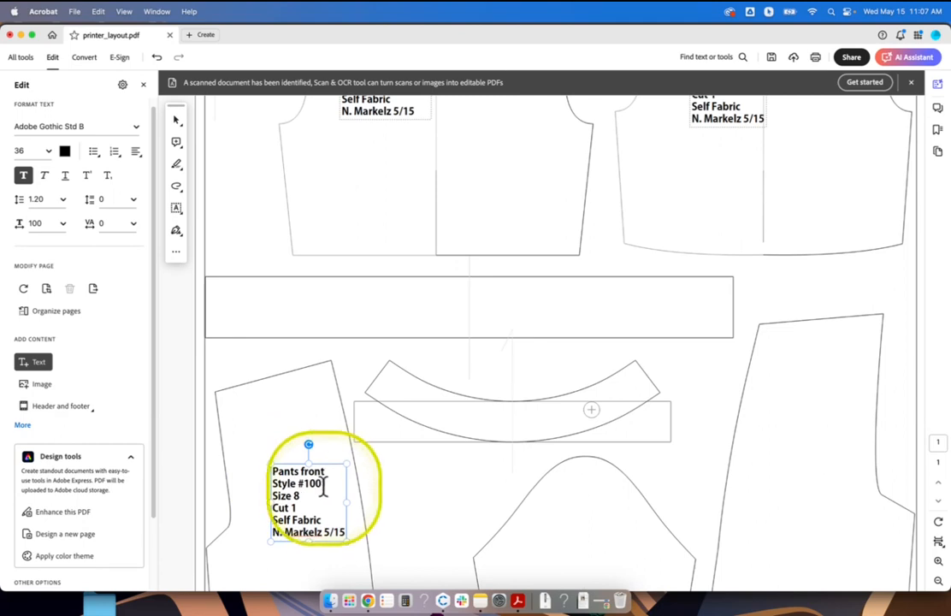
{"action": "left_click", "coordinate": [328, 485]}
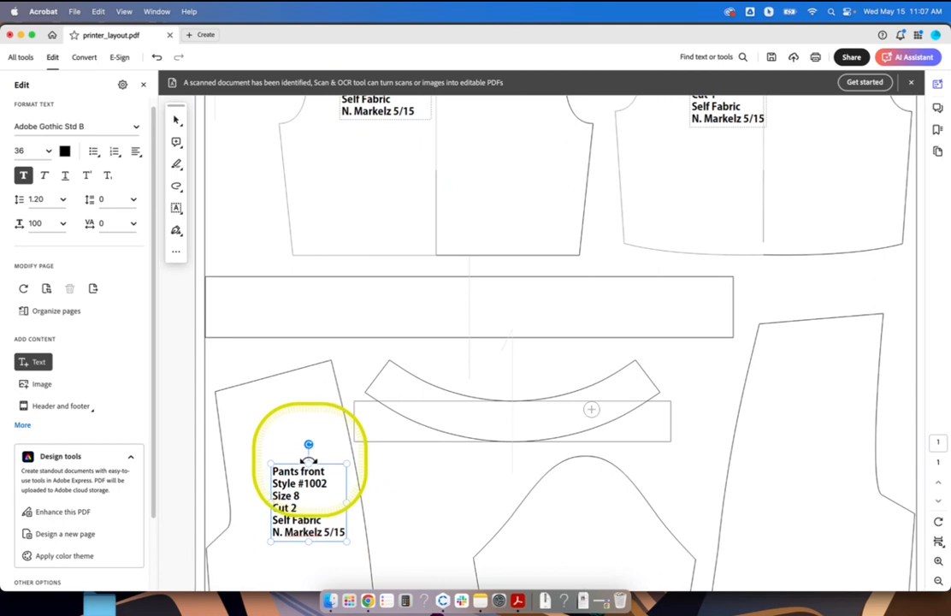
{"action": "mouse_move", "coordinate": [308, 460]}
{"action": "left_mouse_down"}
{"action": "mouse_move", "coordinate": [324, 470]}
{"action": "mouse_move", "coordinate": [339, 460]}
{"action": "mouse_move", "coordinate": [346, 493]}
{"action": "mouse_move", "coordinate": [291, 467]}
{"action": "mouse_move", "coordinate": [307, 466]}
{"action": "left_mouse_up"}
{"action": "key", "text": "super+z"}
{"action": "left_click", "coordinate": [331, 556]}
{"action": "left_click_drag", "start_coordinate": [344, 534], "coordinate": [282, 515]}
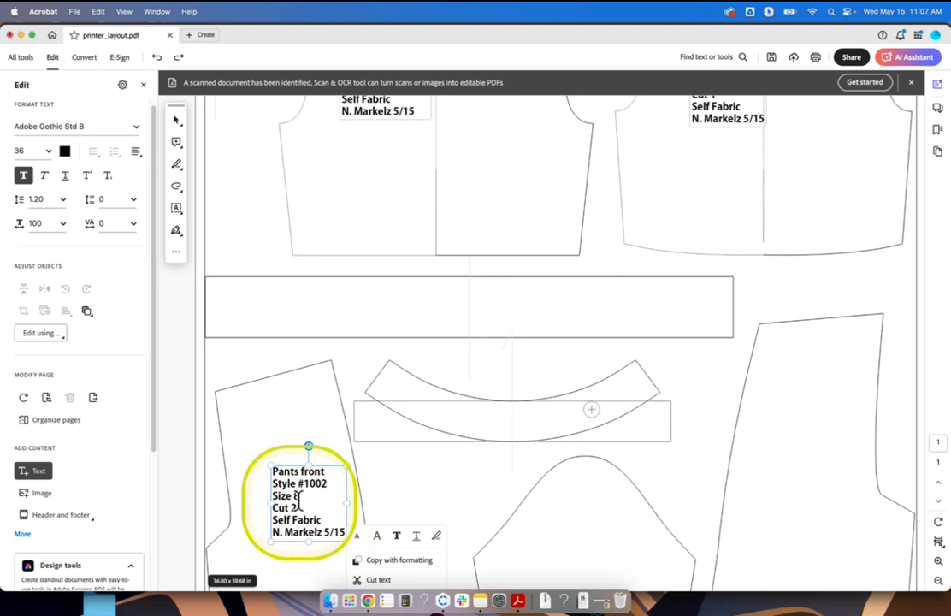
{"action": "left_click", "coordinate": [287, 445]}
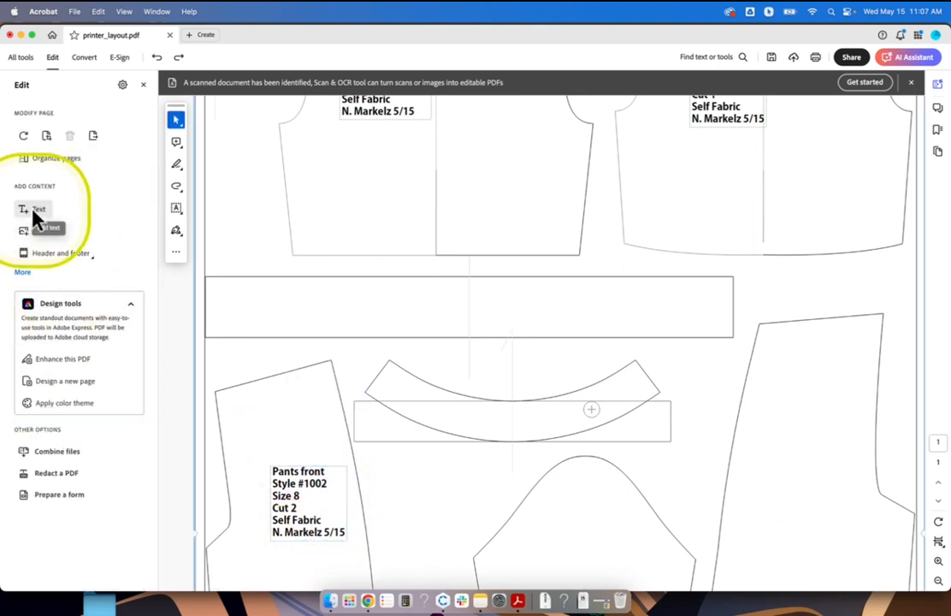
Copy the six-line label template from the Annotating_pattern_pieces document in Chrome and paste it as new text low on the bodice back piece in Acrobat.
{"action": "scroll", "coordinate": [644, 446], "scroll_direction": "up", "scroll_amount": 2}
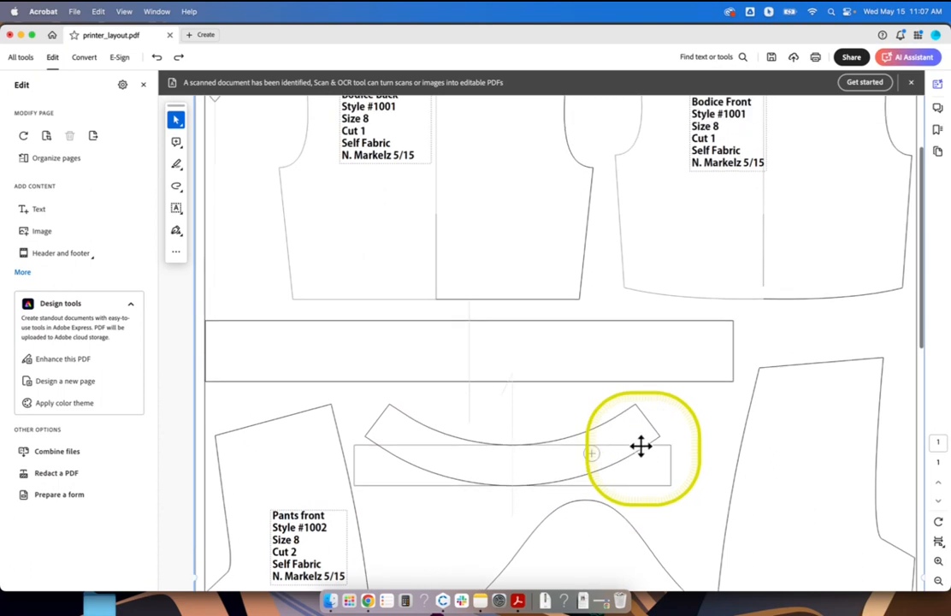
{"action": "scroll", "coordinate": [641, 446], "scroll_direction": "up", "scroll_amount": 4}
{"action": "scroll", "coordinate": [638, 446], "scroll_direction": "down", "scroll_amount": 2}
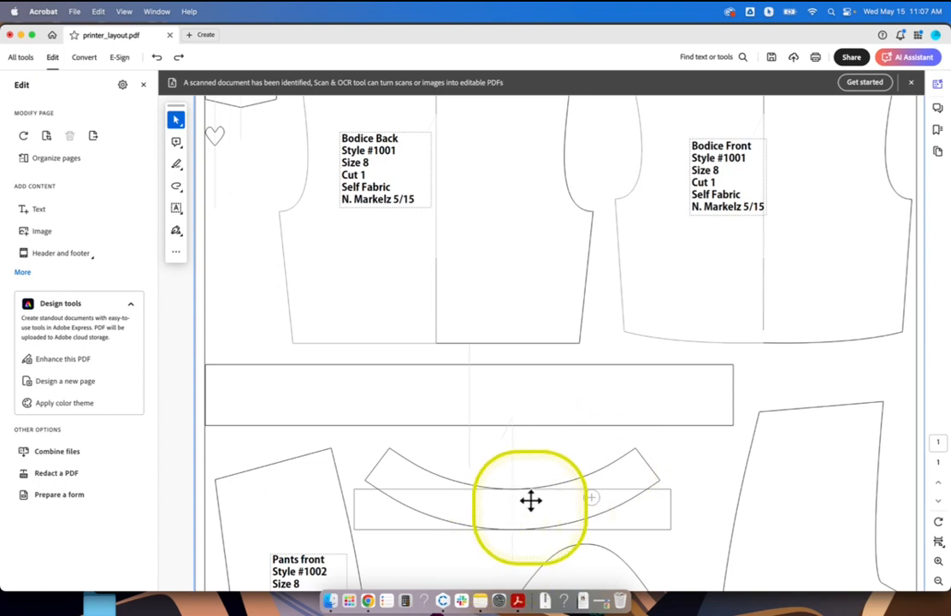
{"action": "left_click", "coordinate": [367, 601]}
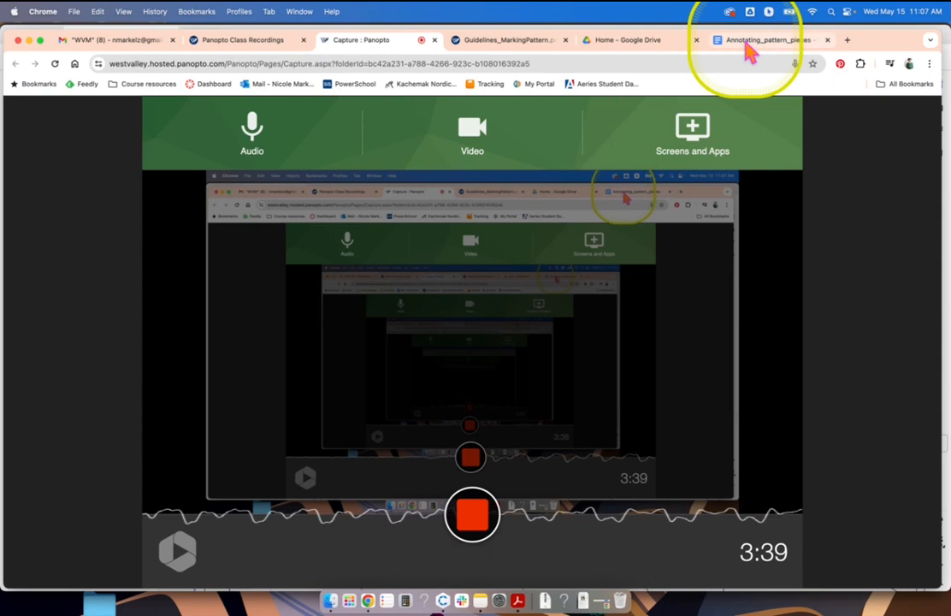
{"action": "left_click", "coordinate": [746, 48]}
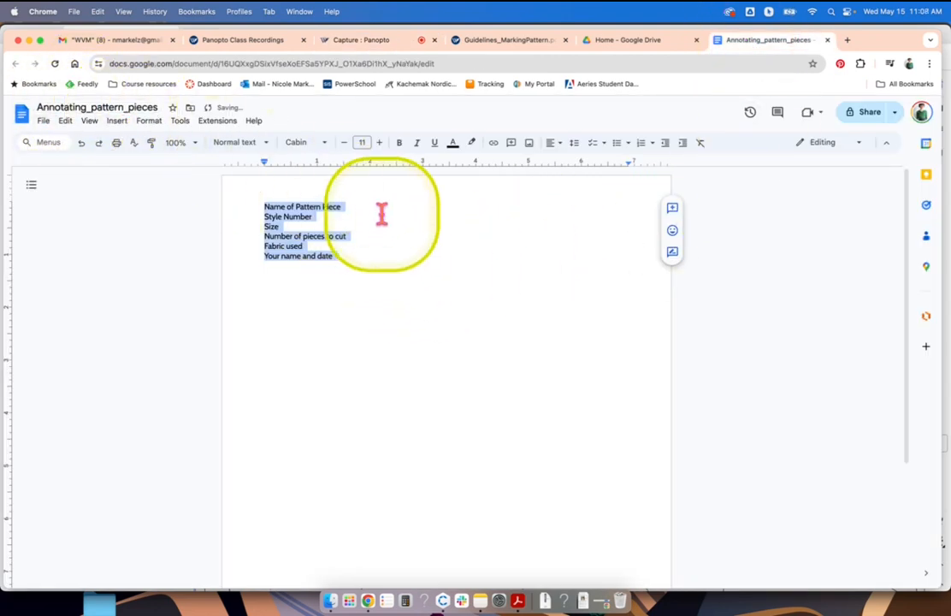
{"action": "left_click", "coordinate": [270, 254]}
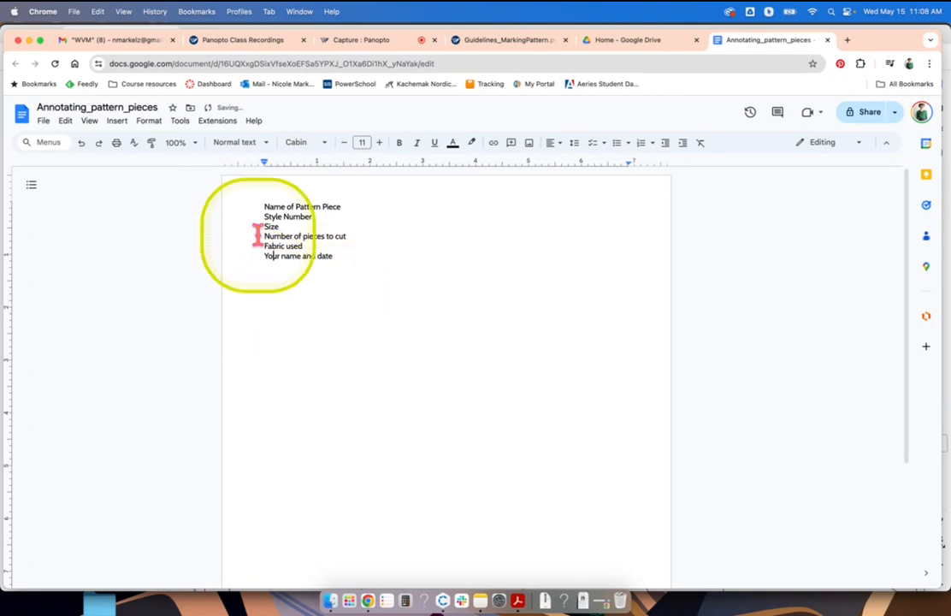
{"action": "left_click_drag", "start_coordinate": [334, 277], "coordinate": [249, 207]}
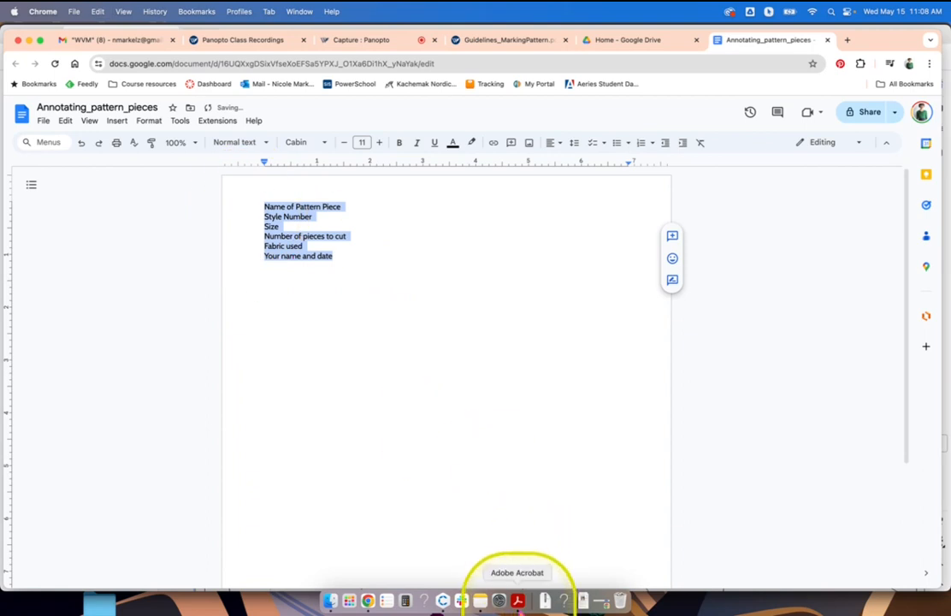
{"action": "left_click", "coordinate": [518, 602]}
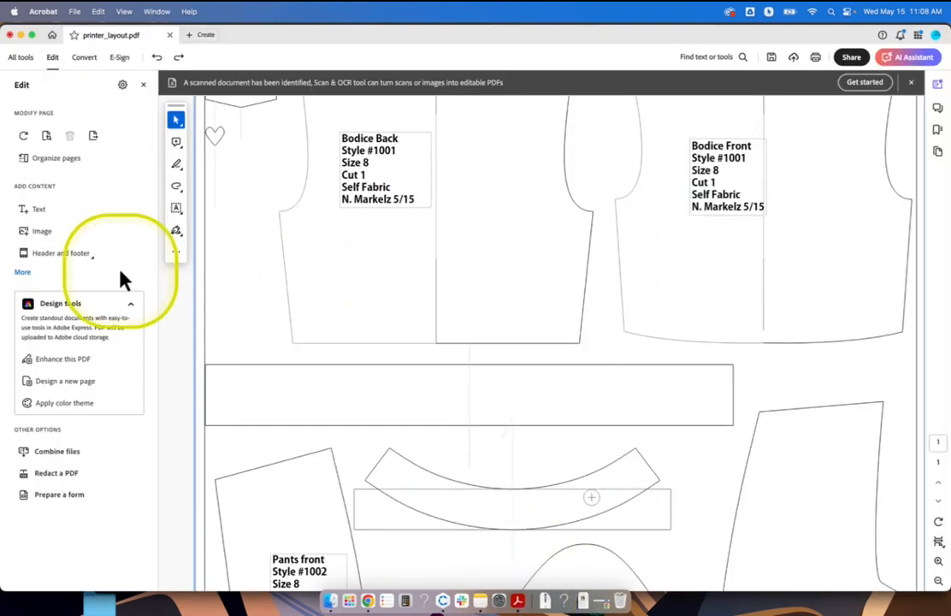
{"action": "left_click", "coordinate": [34, 219]}
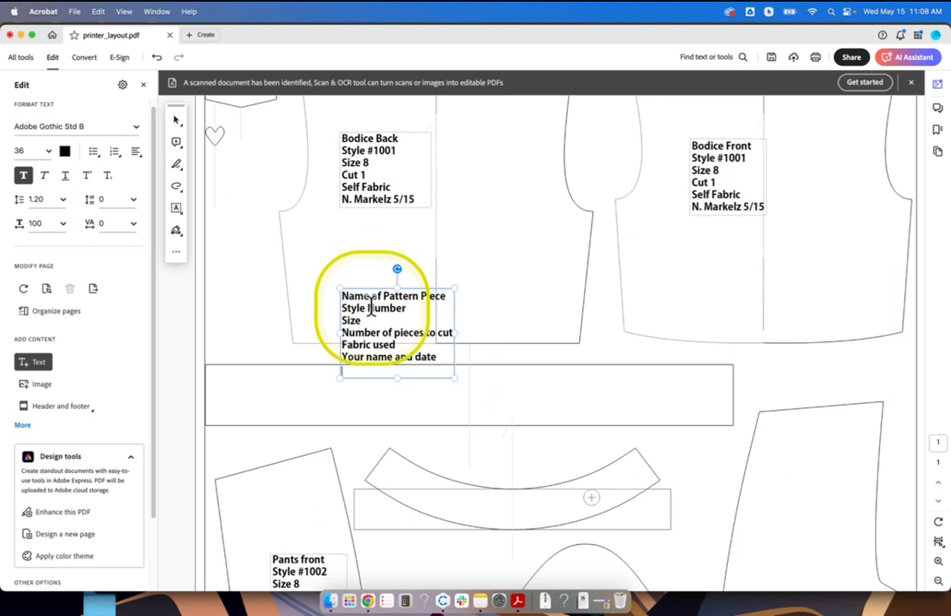
Erase the pasted template text and its empty text box from the bodice back piece, keeping the pattern drawing in place.
{"action": "left_click_drag", "start_coordinate": [435, 357], "coordinate": [340, 294]}
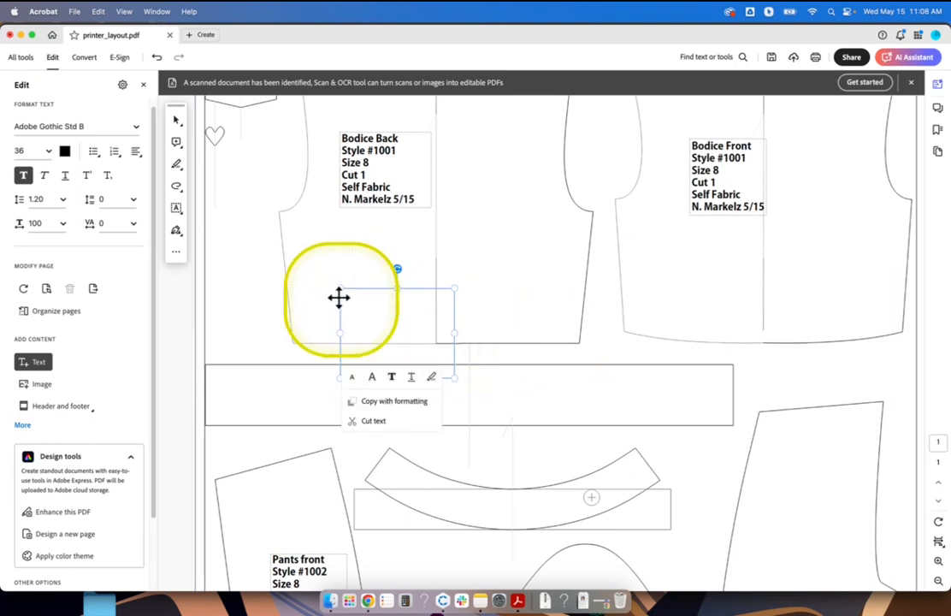
{"action": "left_click", "coordinate": [351, 270]}
{"action": "left_click", "coordinate": [401, 300]}
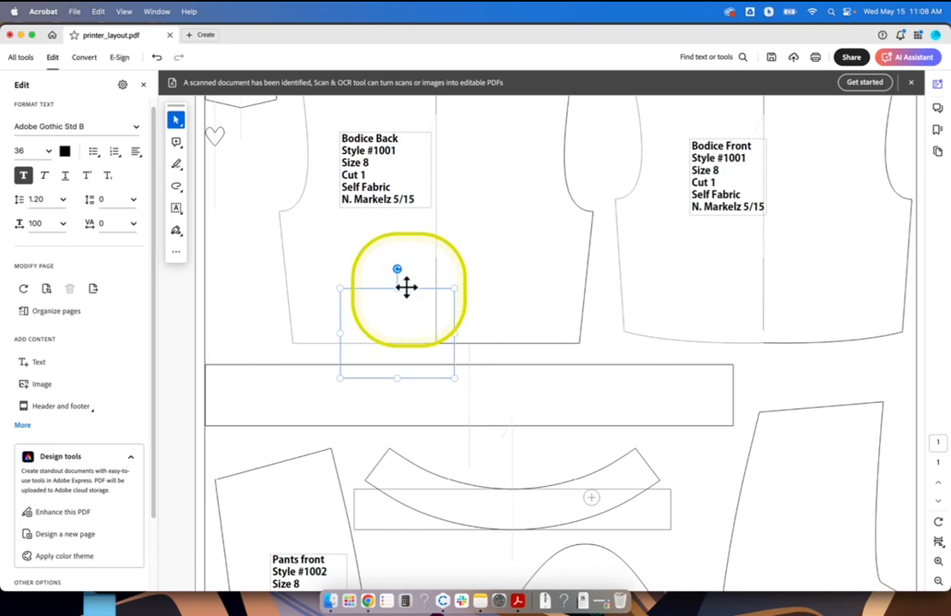
{"action": "left_click", "coordinate": [414, 286]}
{"action": "left_click", "coordinate": [460, 213]}
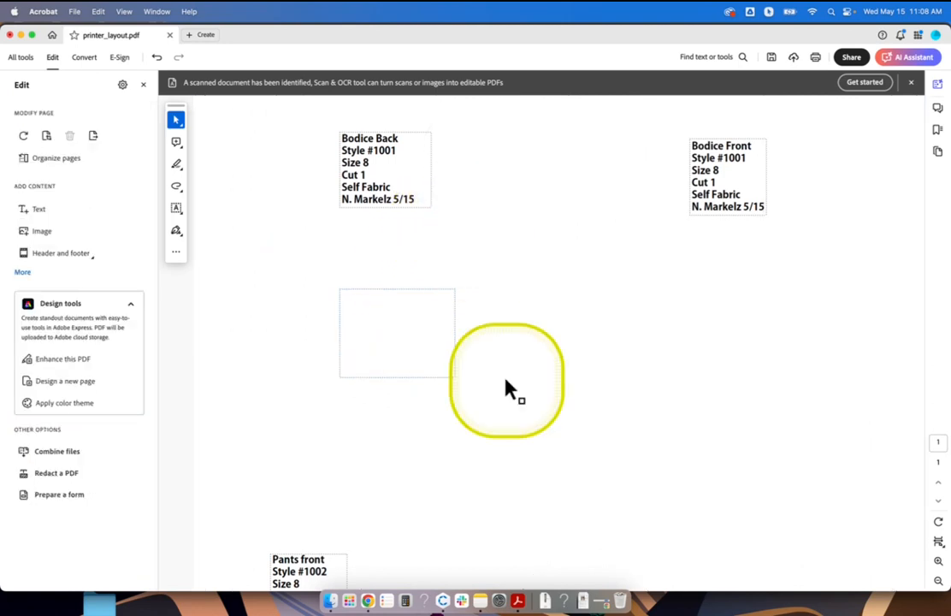
{"action": "key", "text": "super+z"}
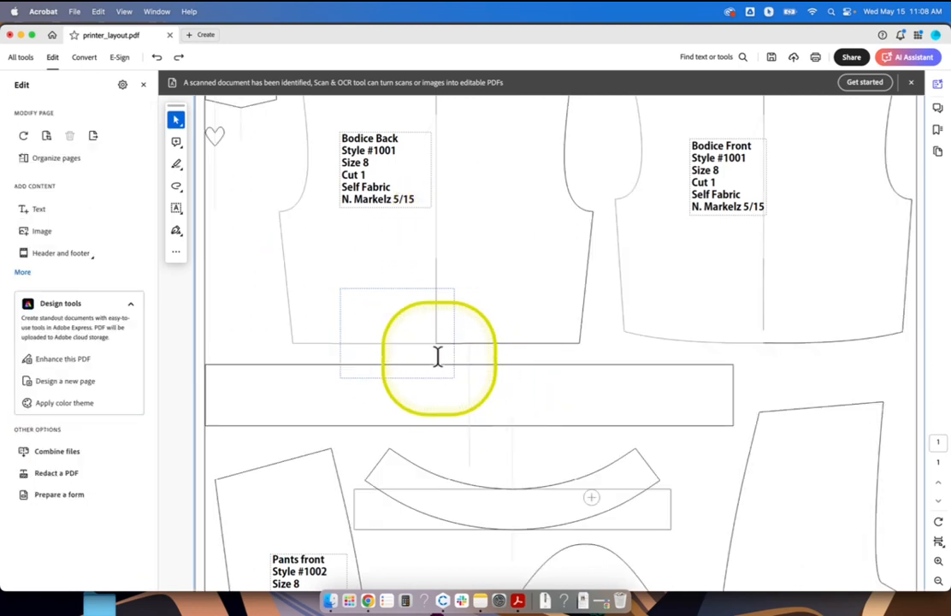
{"action": "left_click", "coordinate": [404, 308]}
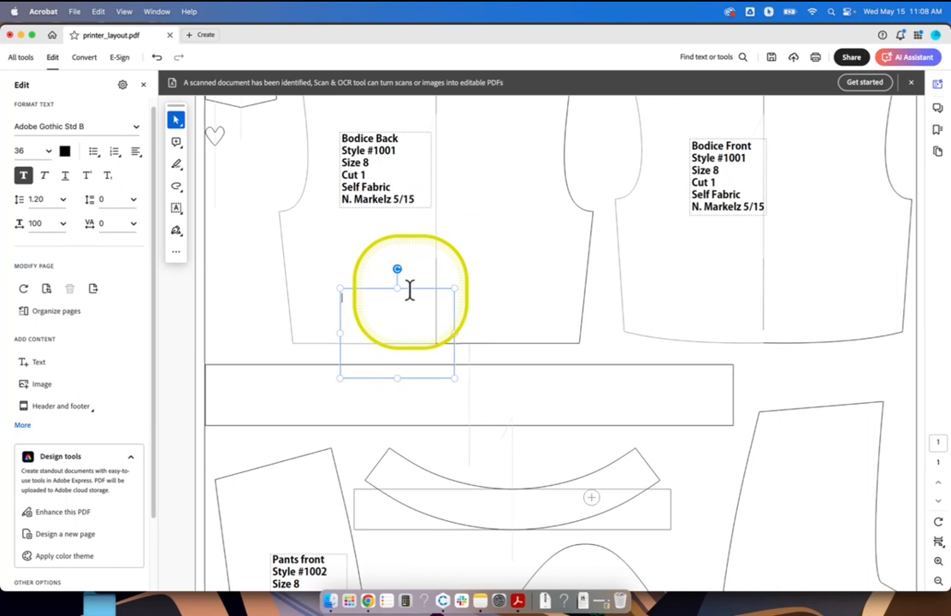
{"action": "left_click", "coordinate": [517, 307]}
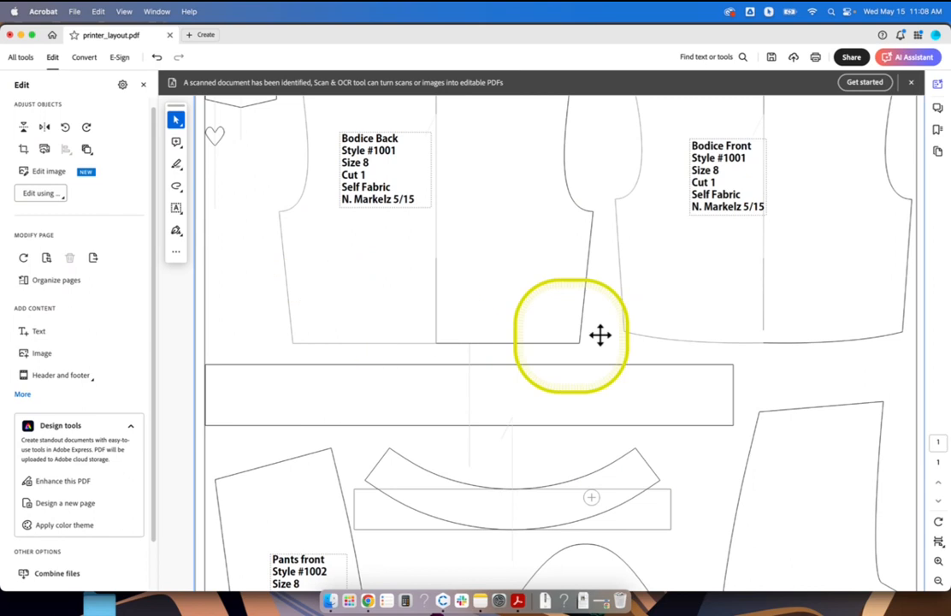
{"action": "scroll", "coordinate": [710, 377], "scroll_direction": "up", "scroll_amount": 3}
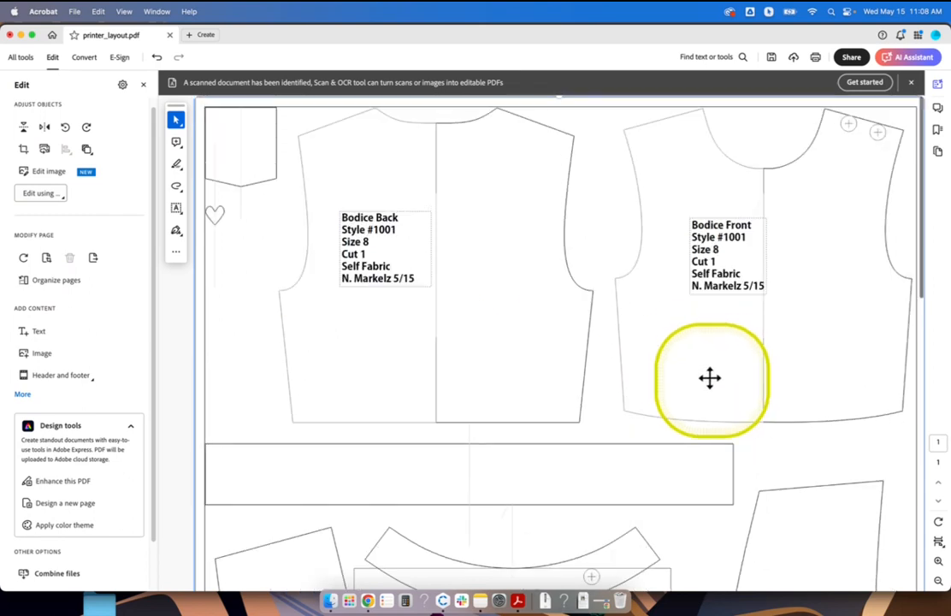
{"action": "scroll", "coordinate": [706, 373], "scroll_direction": "down", "scroll_amount": 15}
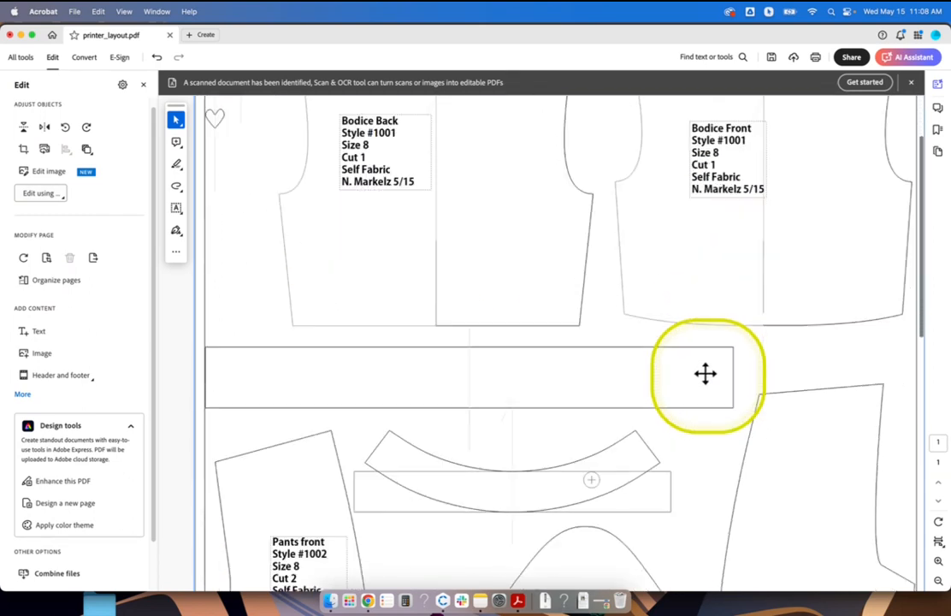
{"action": "scroll", "coordinate": [706, 373], "scroll_direction": "up", "scroll_amount": 15}
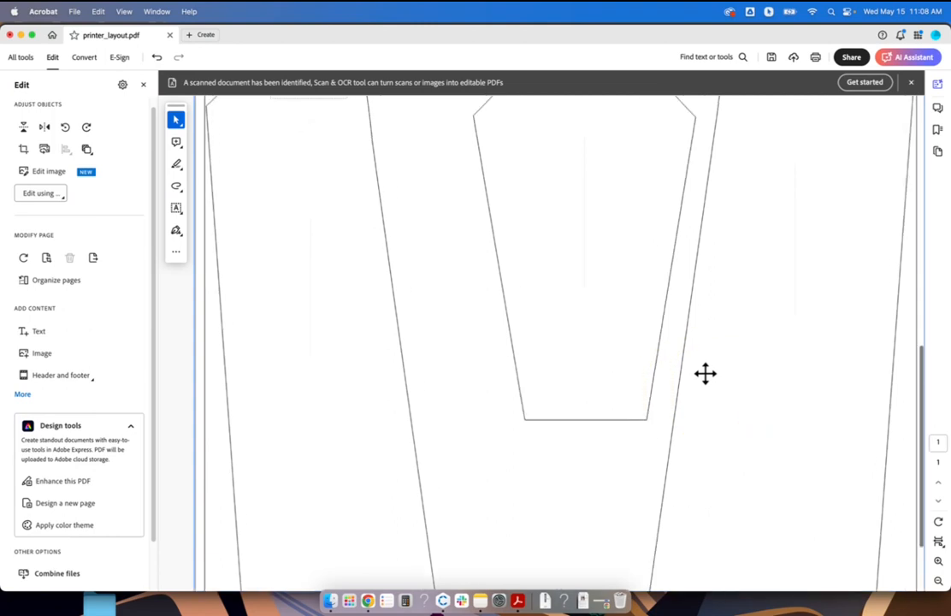